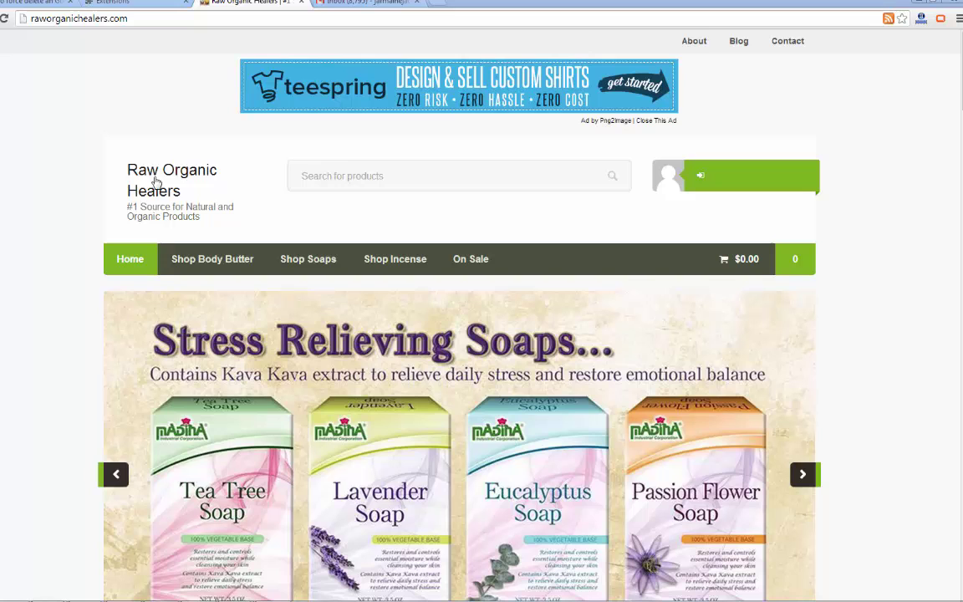
click(314, 173)
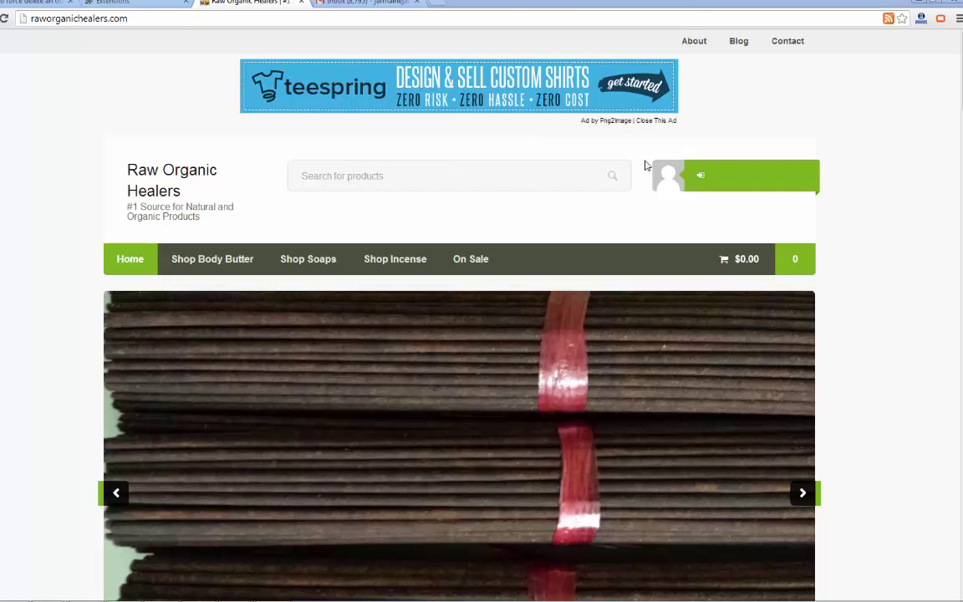
click(493, 176)
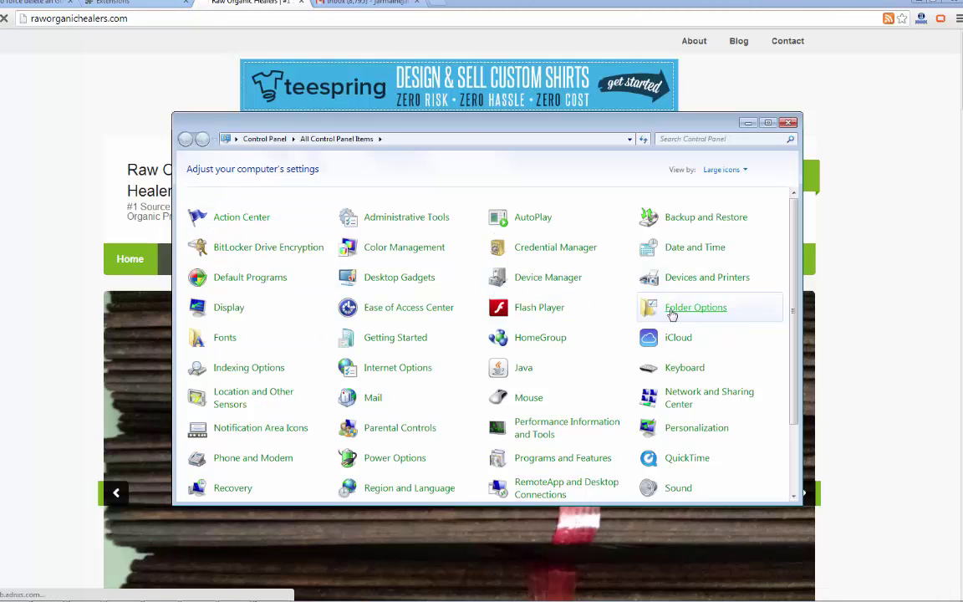
In Control Panel's Folder Options, apply the setting to show hidden files, folders, and drives, and close Control Panel
click(672, 315)
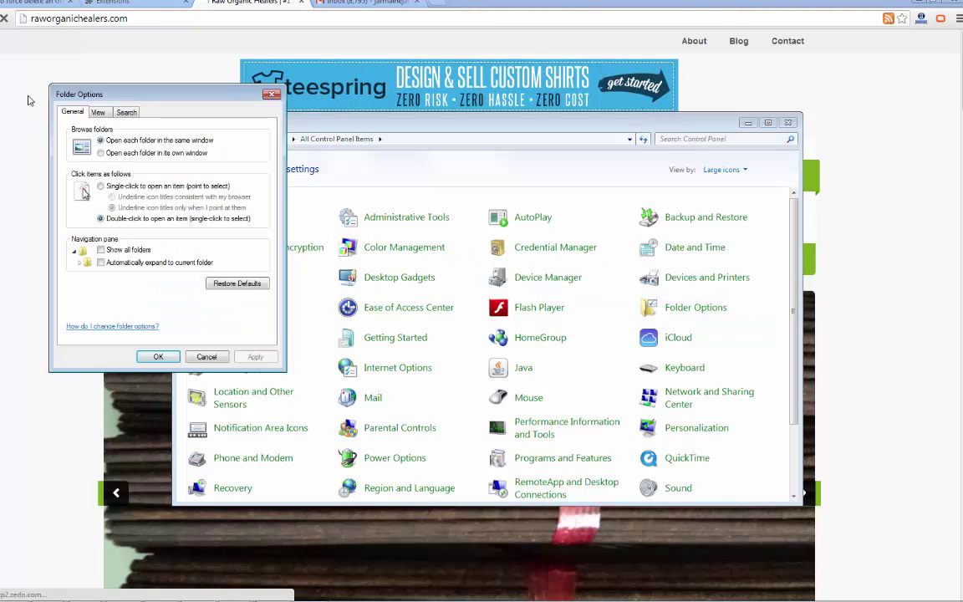
click(99, 113)
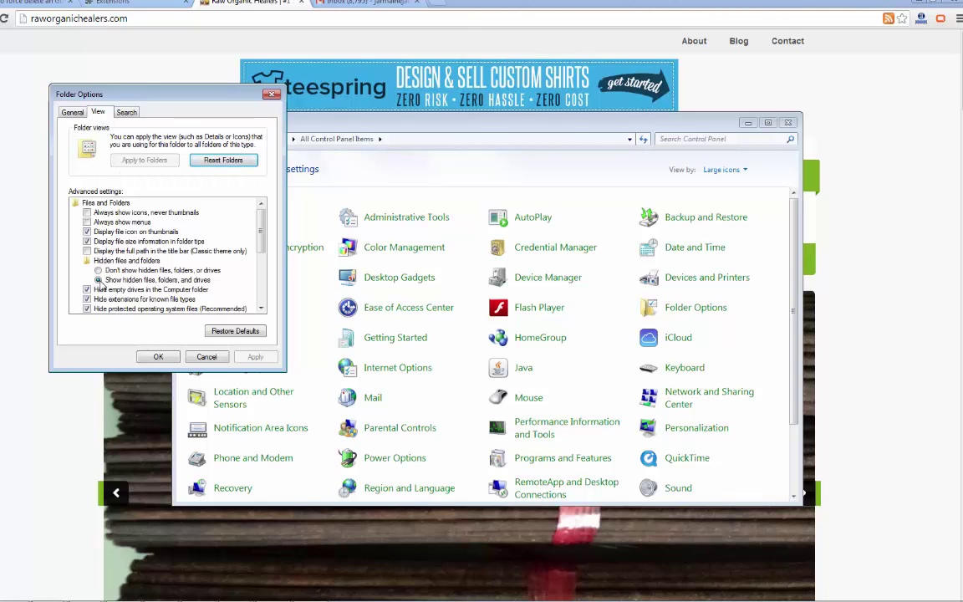
click(98, 281)
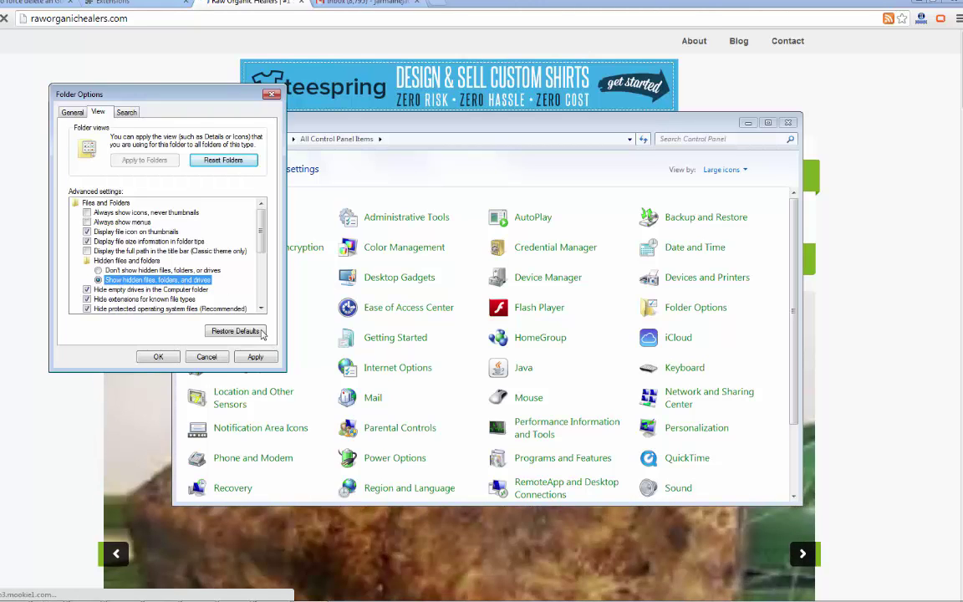
click(256, 357)
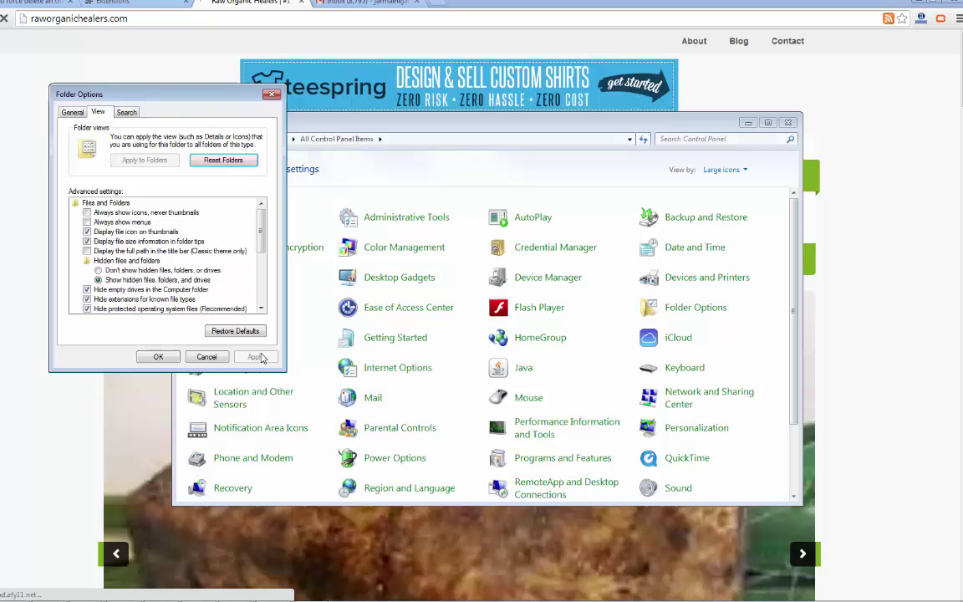
click(155, 358)
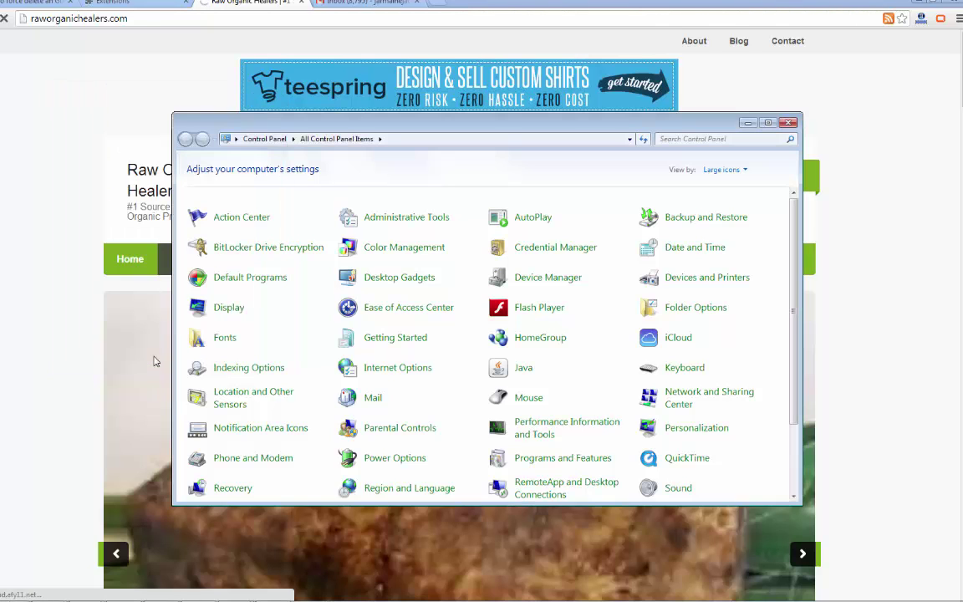
click(789, 124)
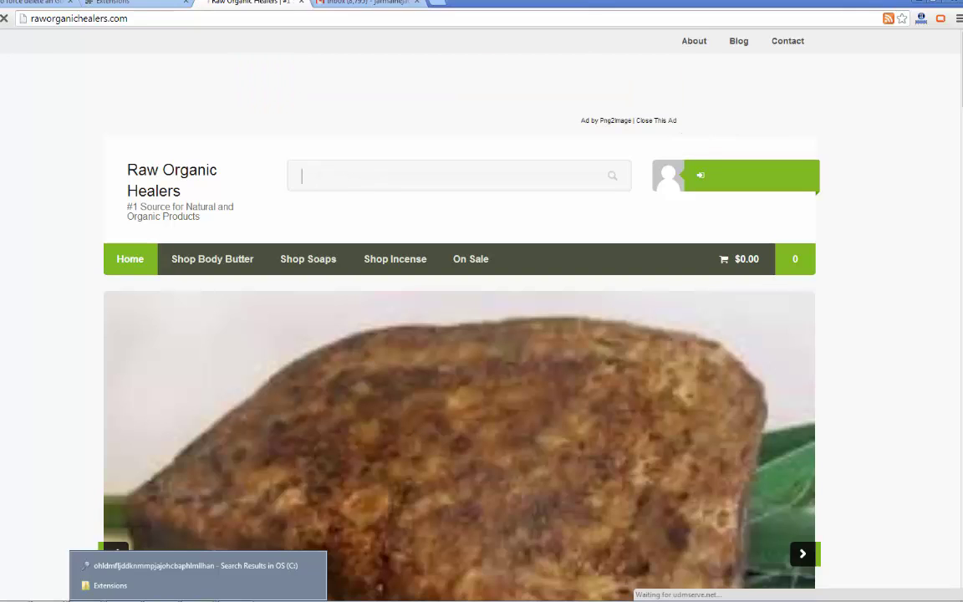
key(super)
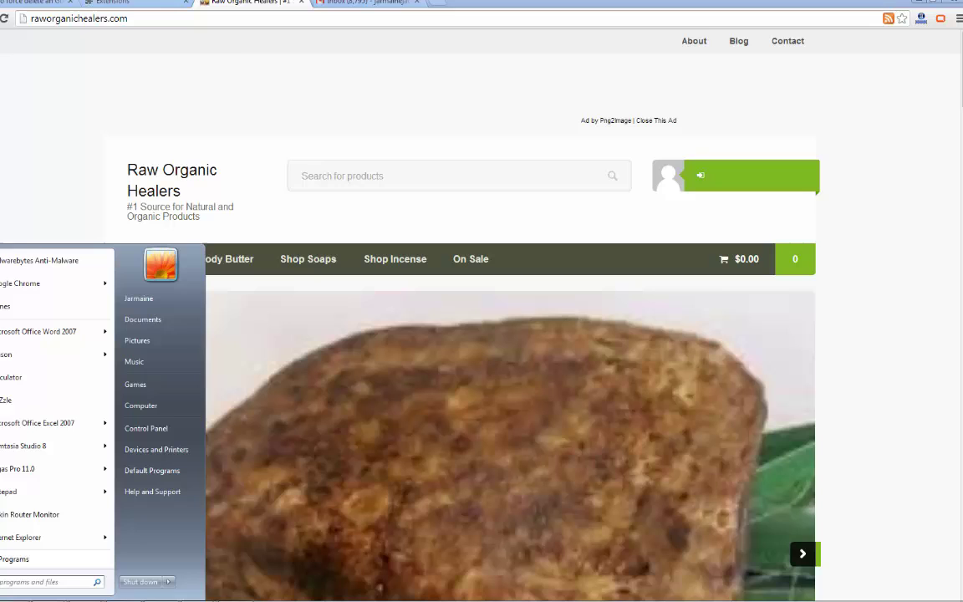
click(406, 176)
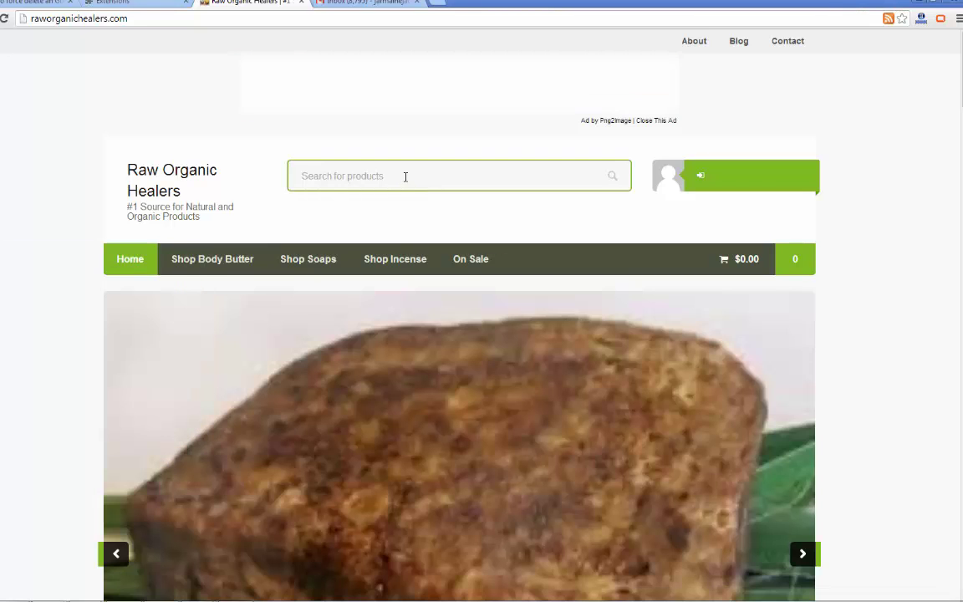
Open the browser's Extensions page from its settings and locate the PNg2IMAAge extension in the list
click(959, 19)
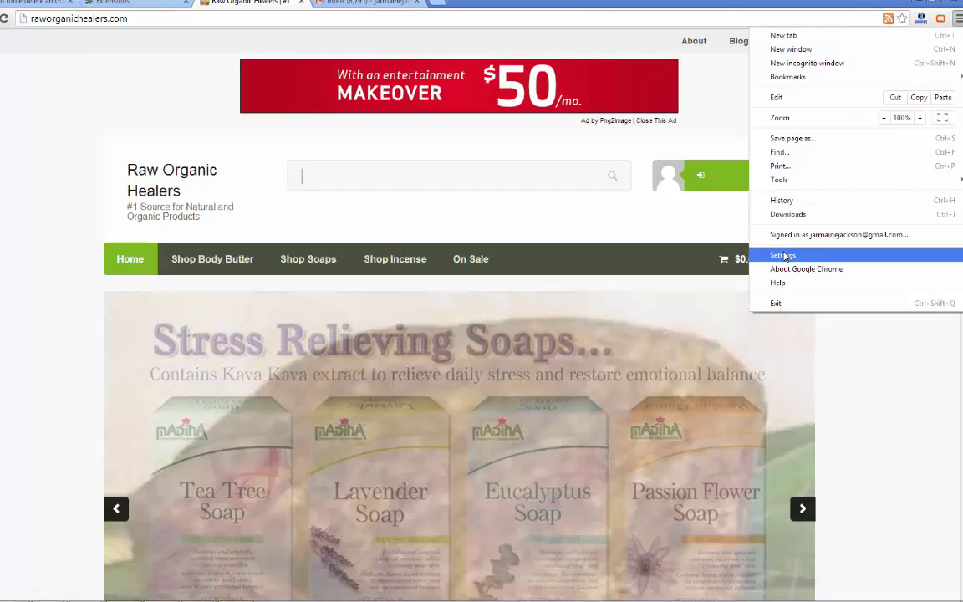
click(782, 255)
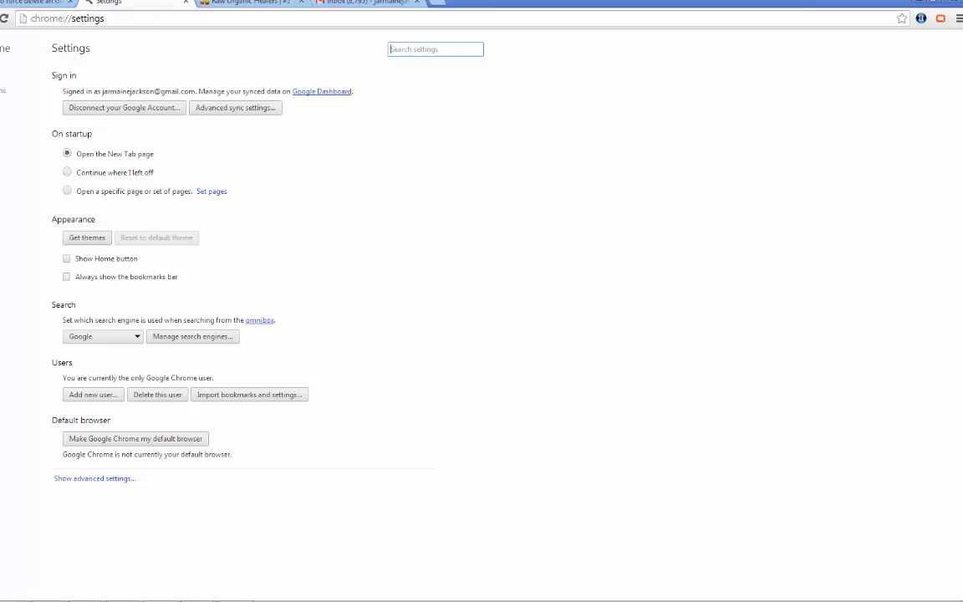
key(alt+Left)
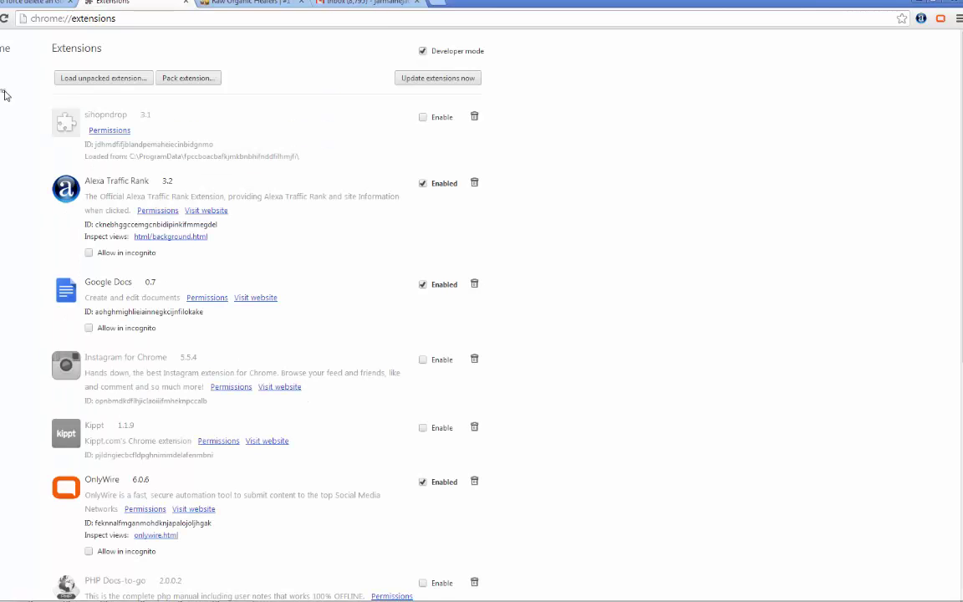
scroll(323, 287, down, 1)
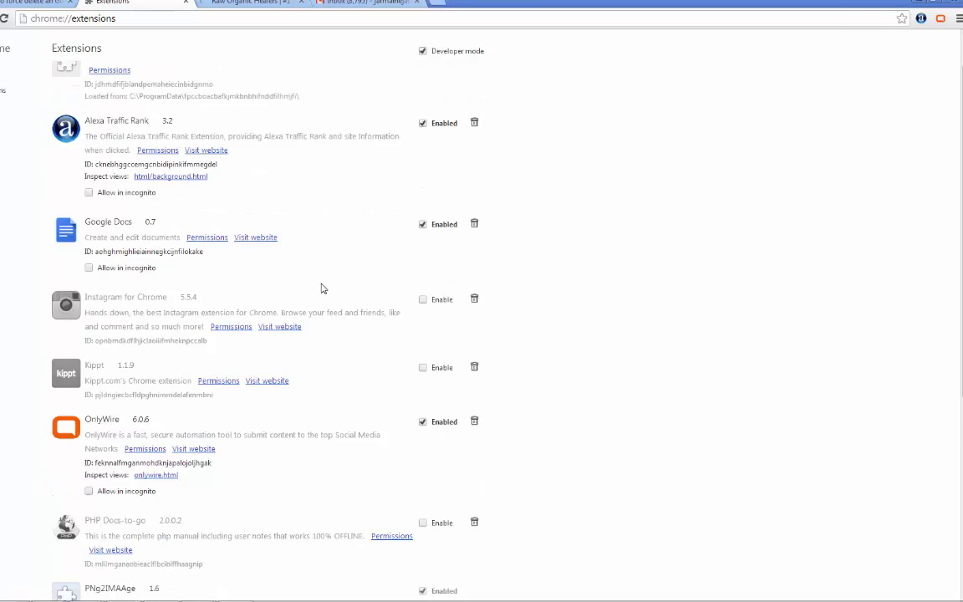
scroll(323, 288, down, 4)
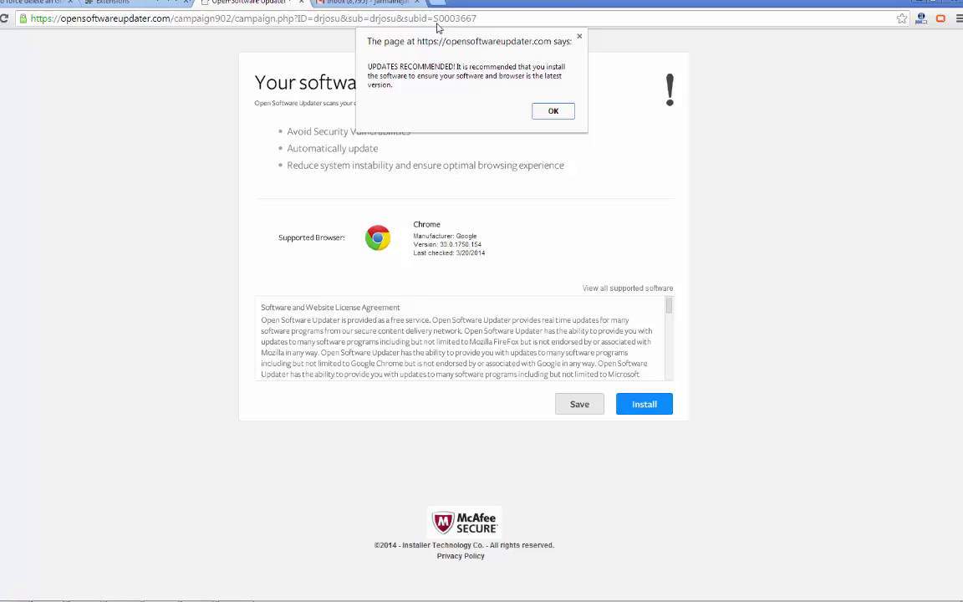
Dismiss the opensoftwareupdater.com update alert and confirm leaving that page
click(579, 39)
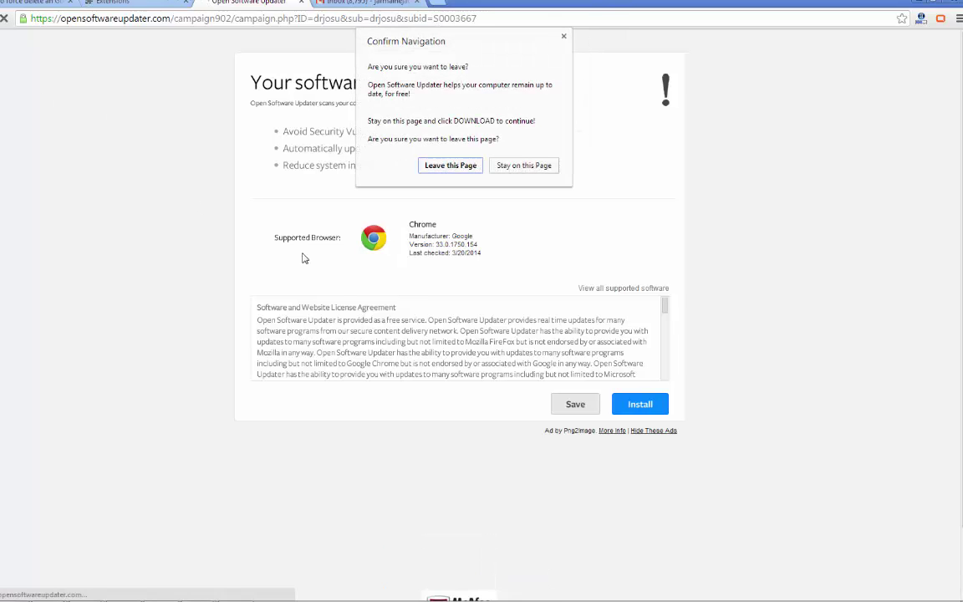
click(448, 166)
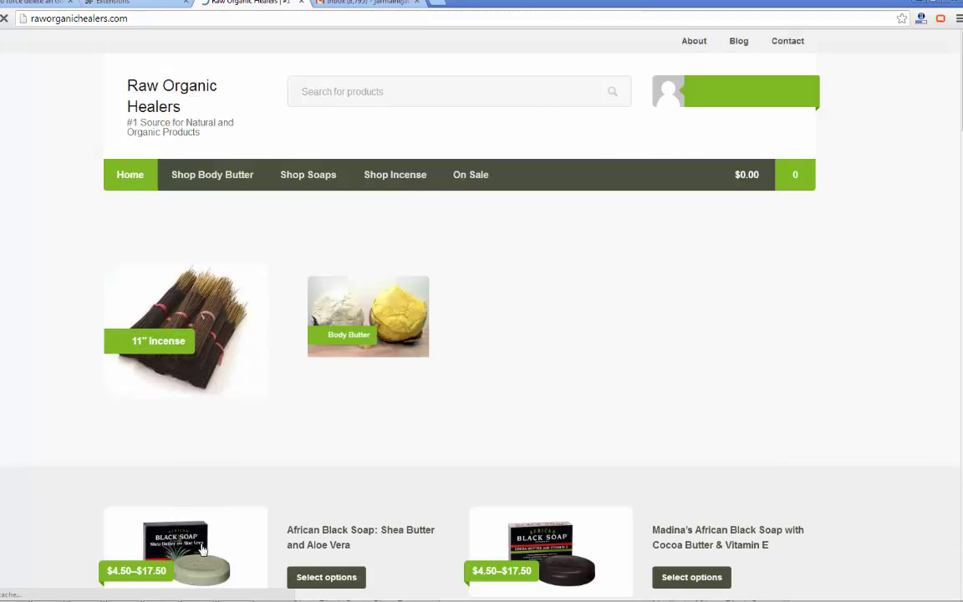
Return to the Extensions page and copy the ID of the PNg2IMAAge extension
click(117, 3)
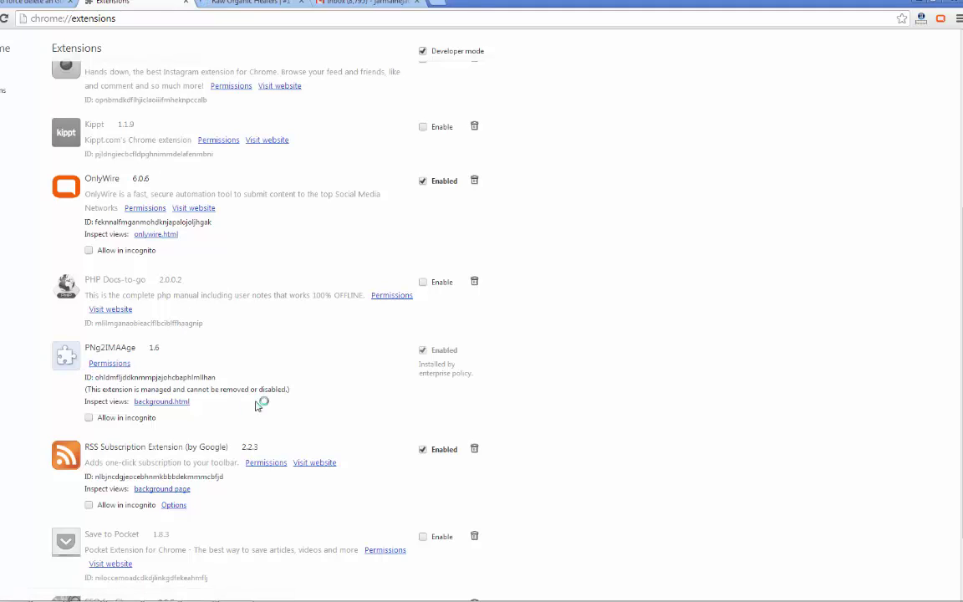
drag(236, 384, 97, 381)
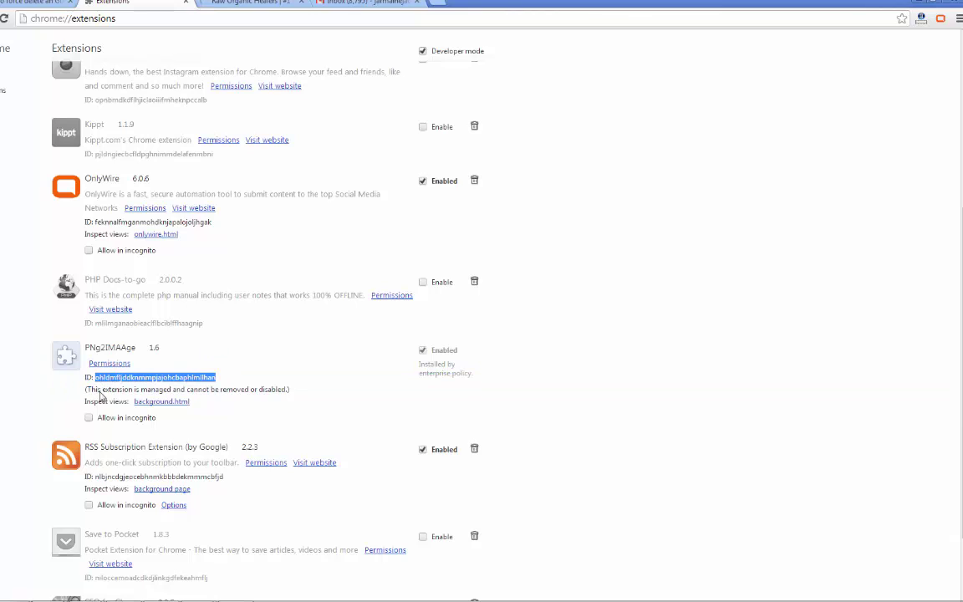
right_click(158, 386)
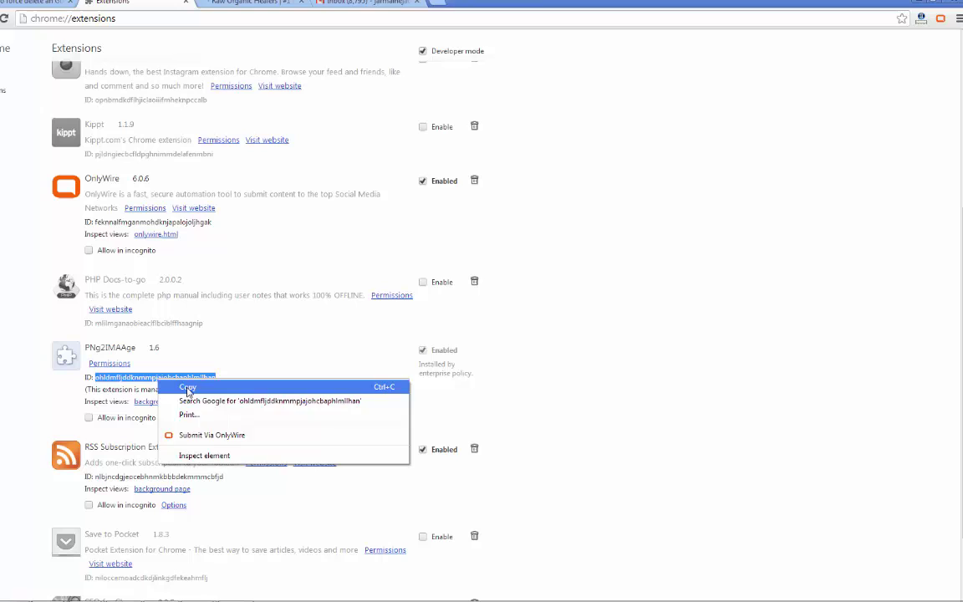
click(189, 389)
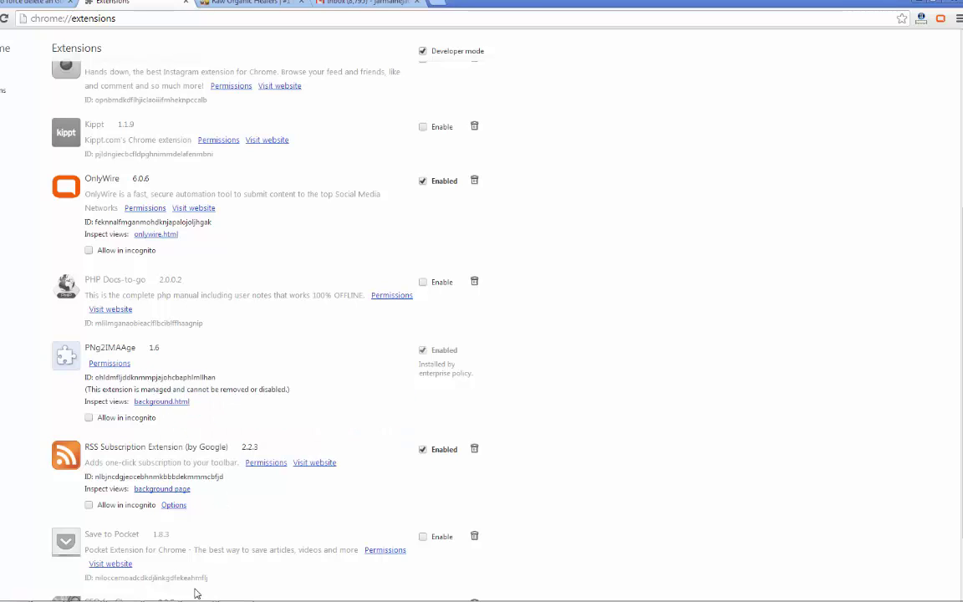
In Windows Explorer, open the AppData\Local folder inside the user's profile folder on drive C:
mouse_move(197, 595)
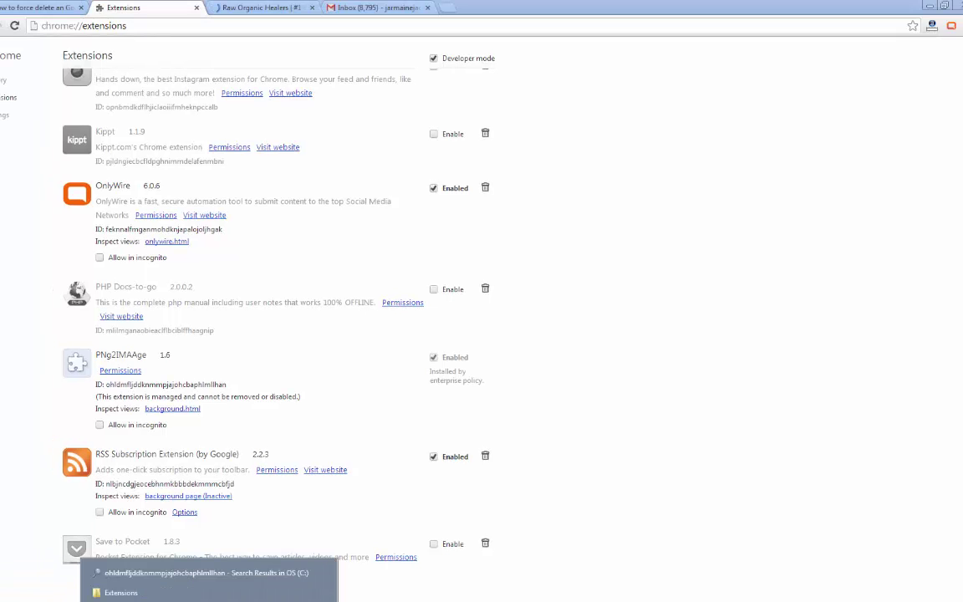
key(super)
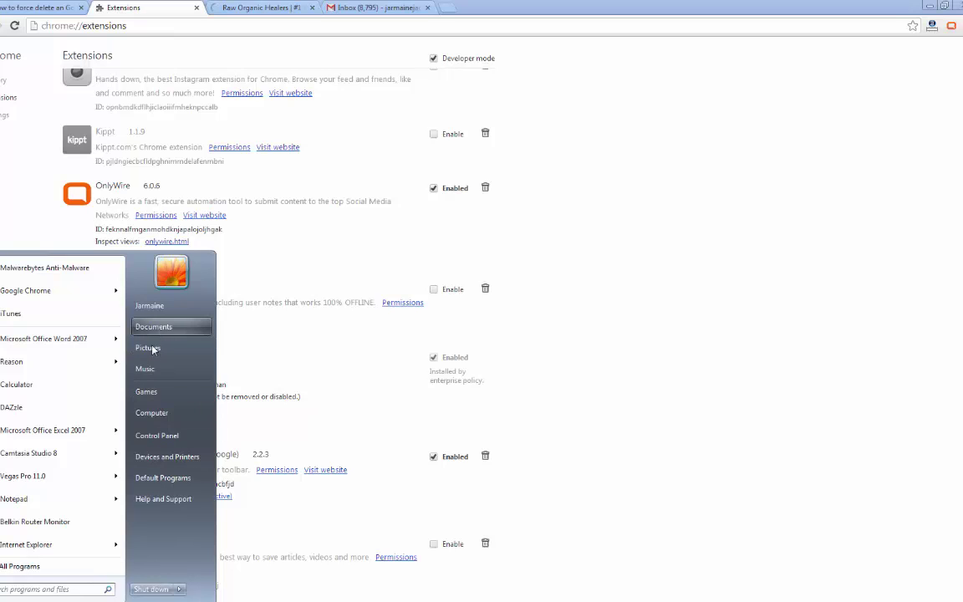
click(153, 414)
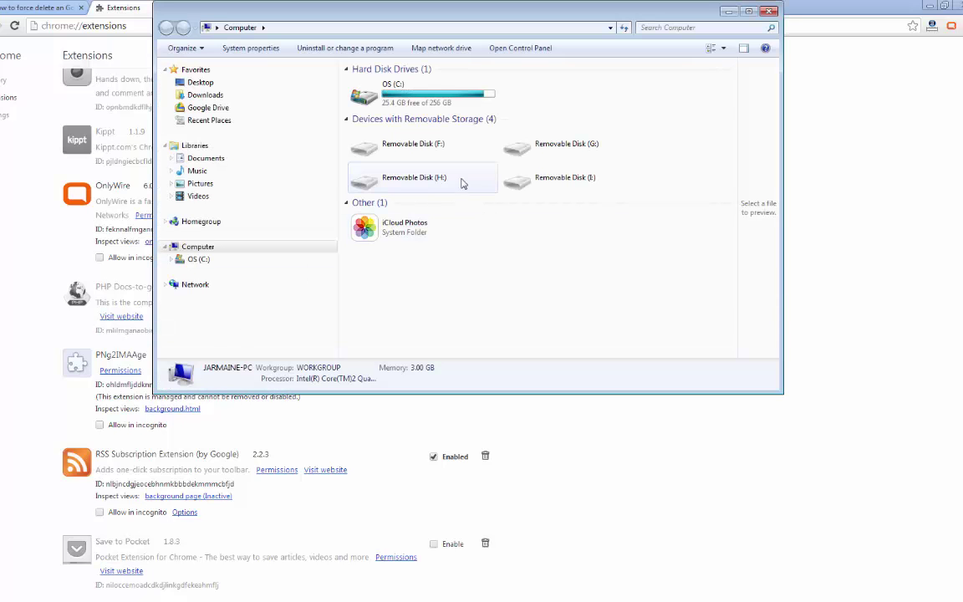
double_click(393, 92)
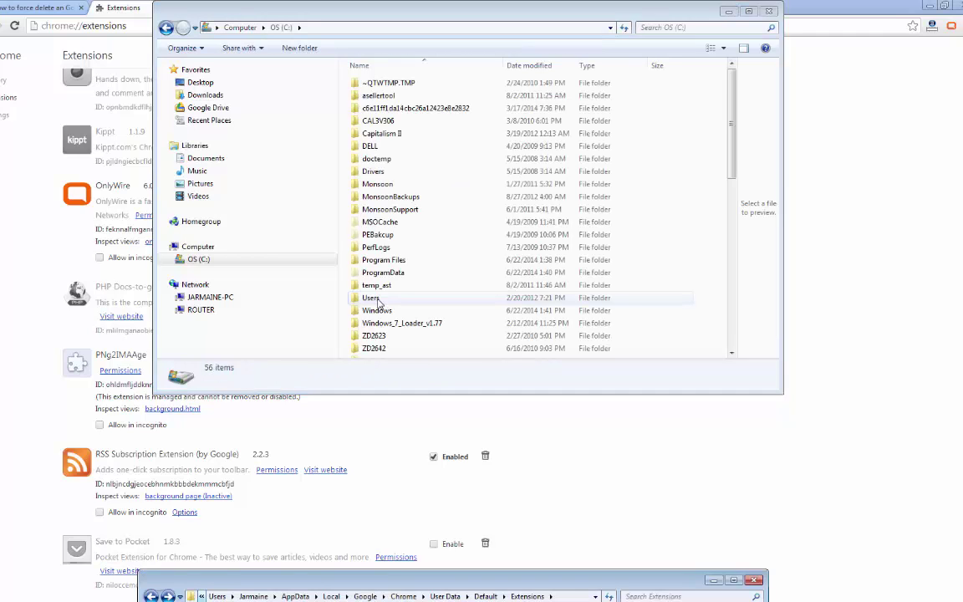
double_click(371, 299)
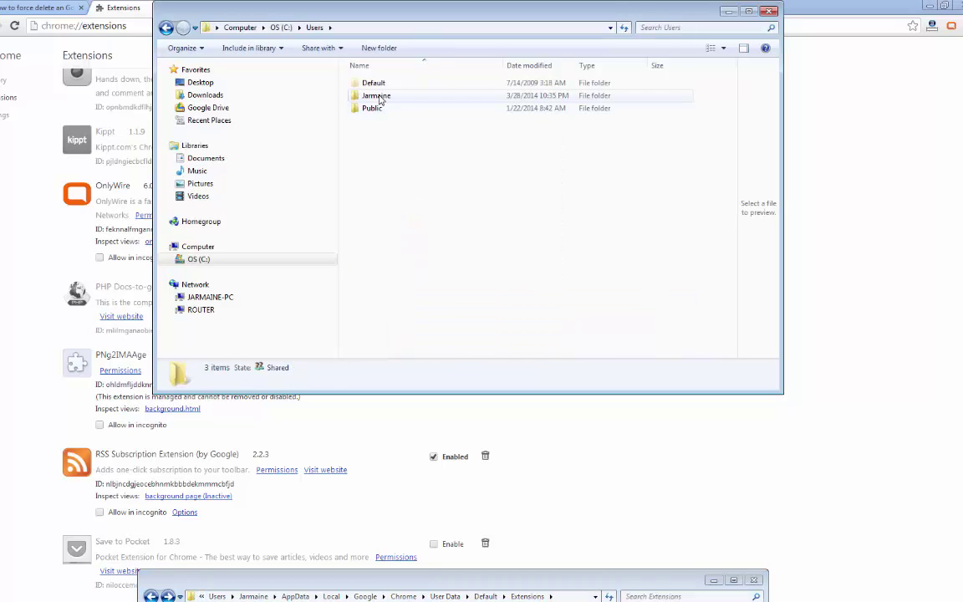
double_click(377, 97)
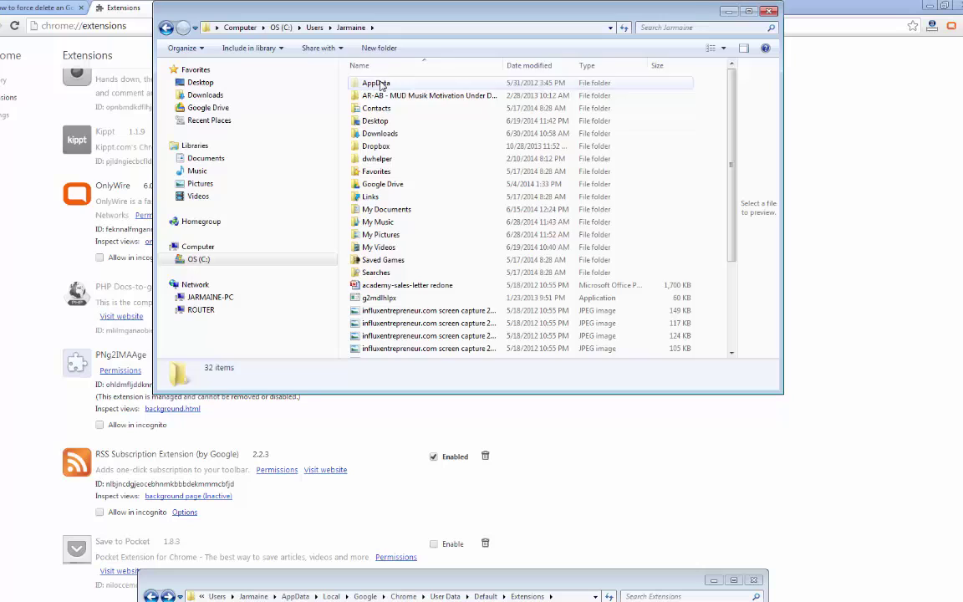
double_click(378, 83)
double_click(372, 86)
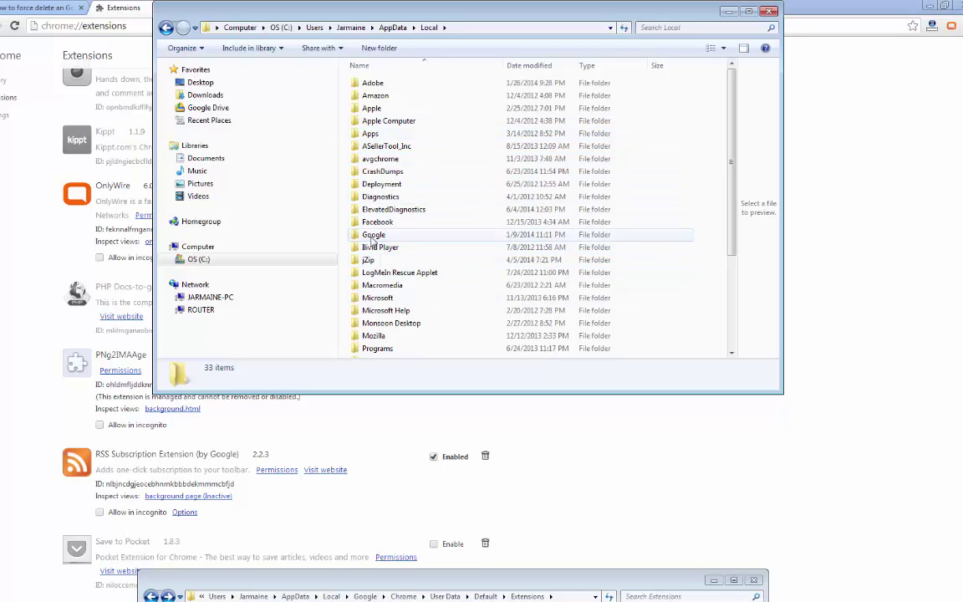
Open the Extensions folder under Google\Chrome\User Data\Default
double_click(374, 235)
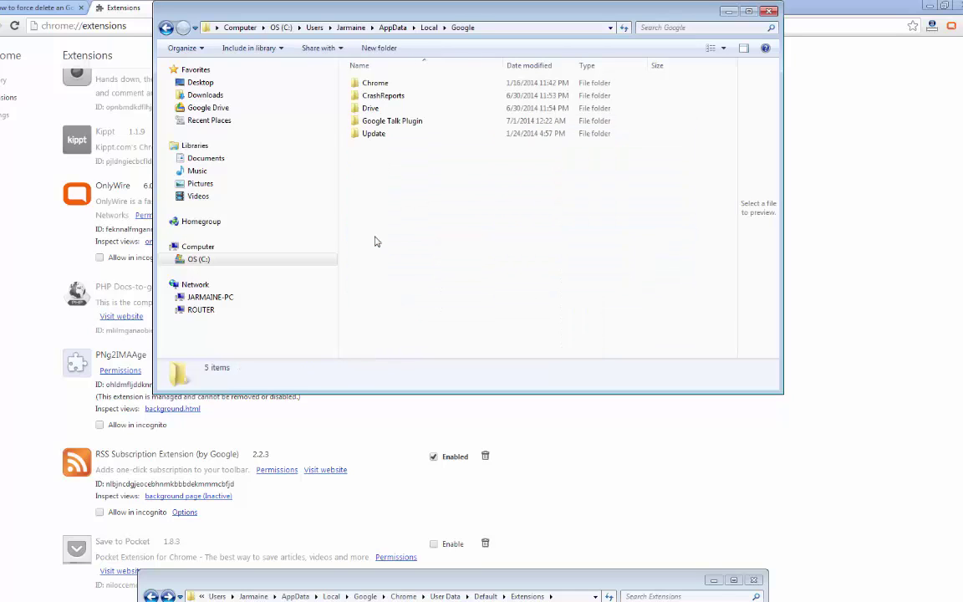
double_click(372, 89)
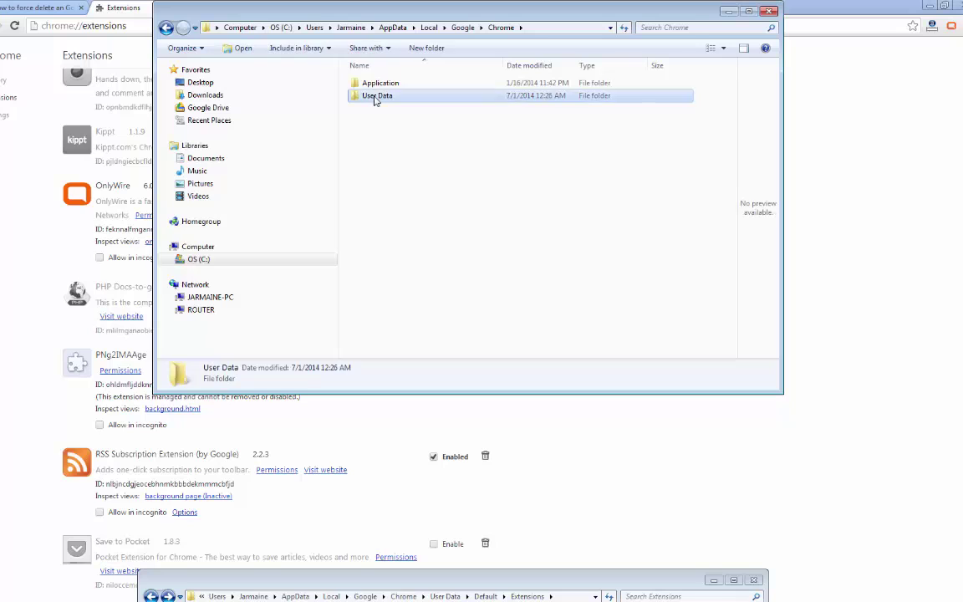
double_click(375, 99)
click(378, 83)
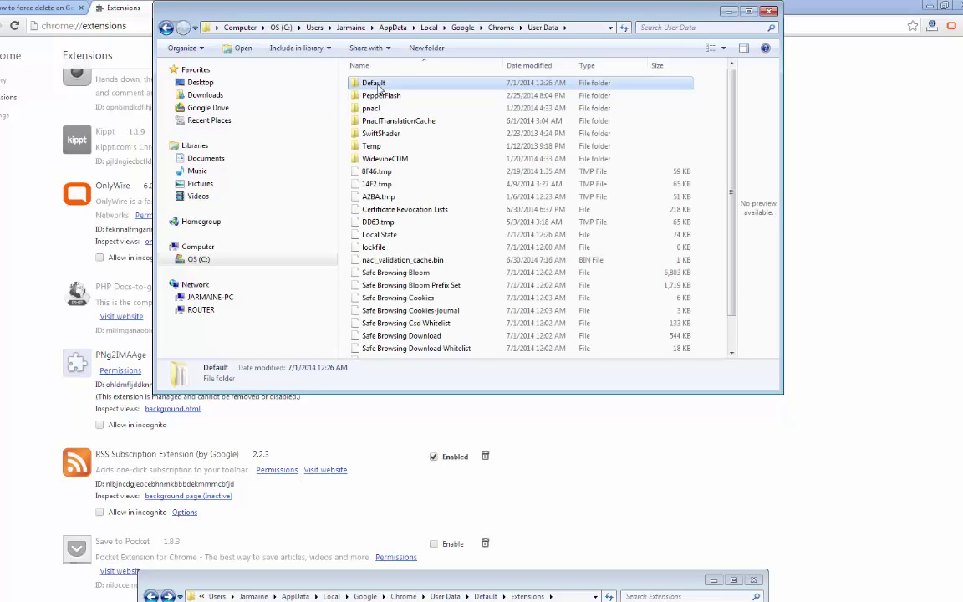
click(378, 83)
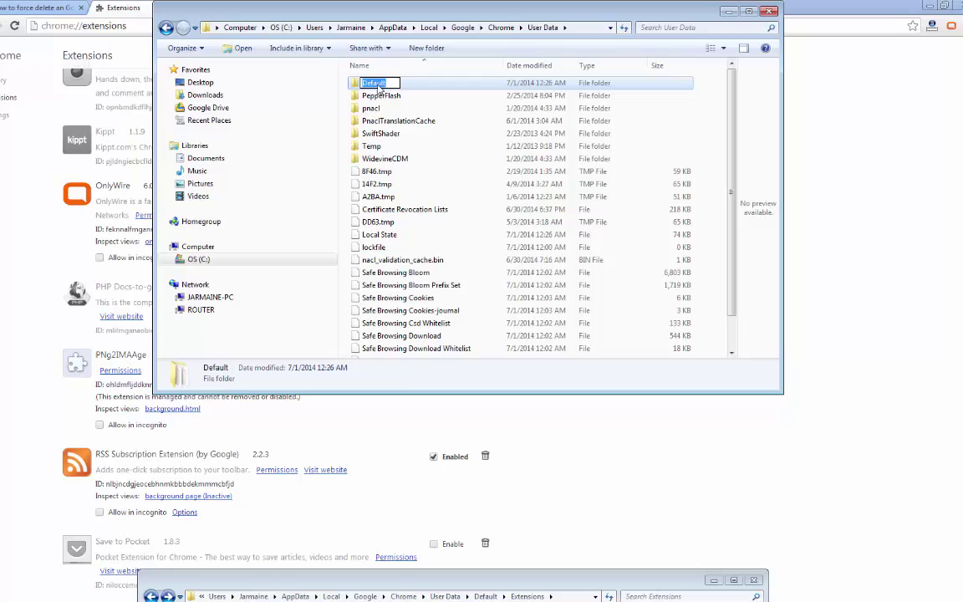
click(378, 121)
click(374, 84)
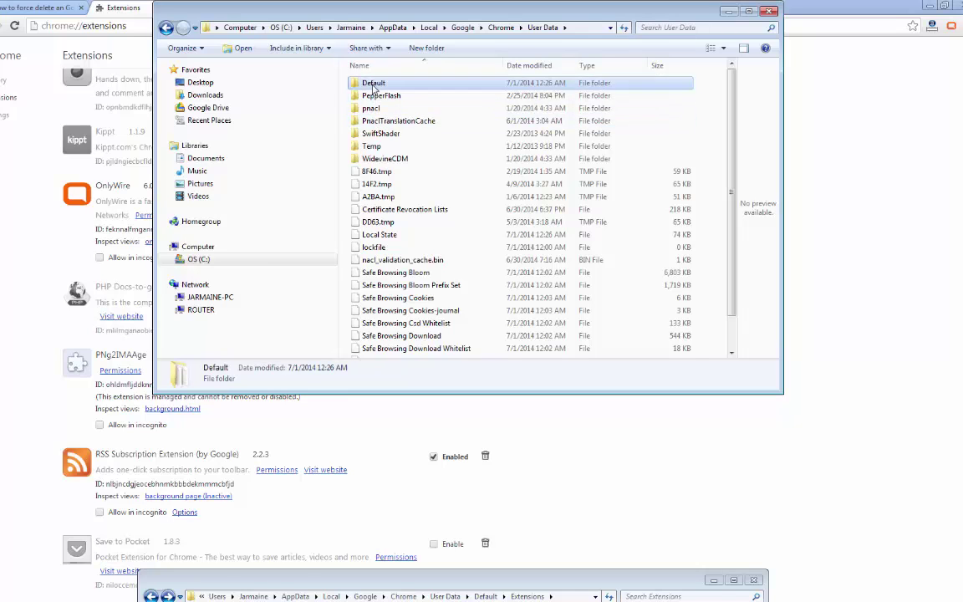
double_click(374, 84)
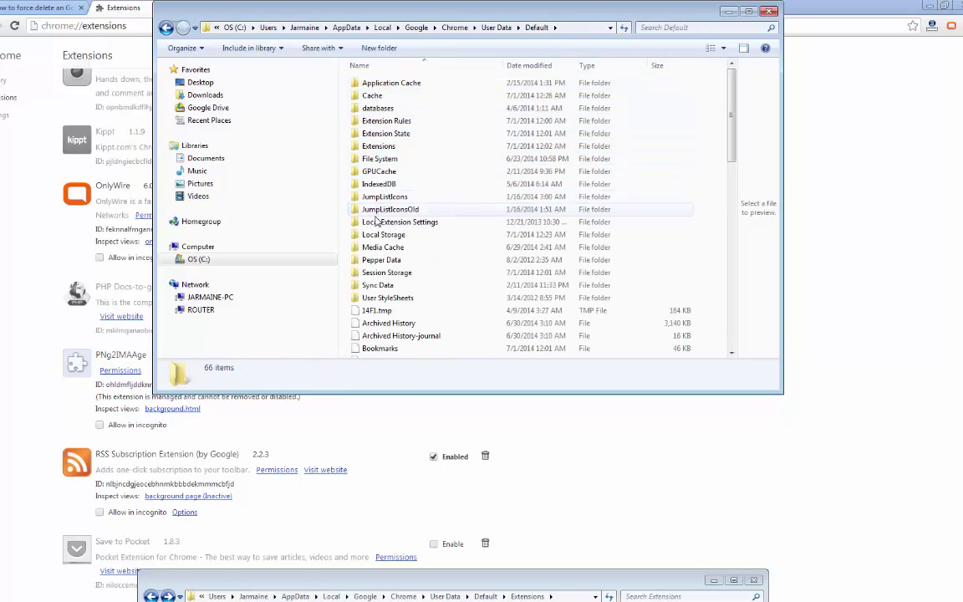
double_click(378, 147)
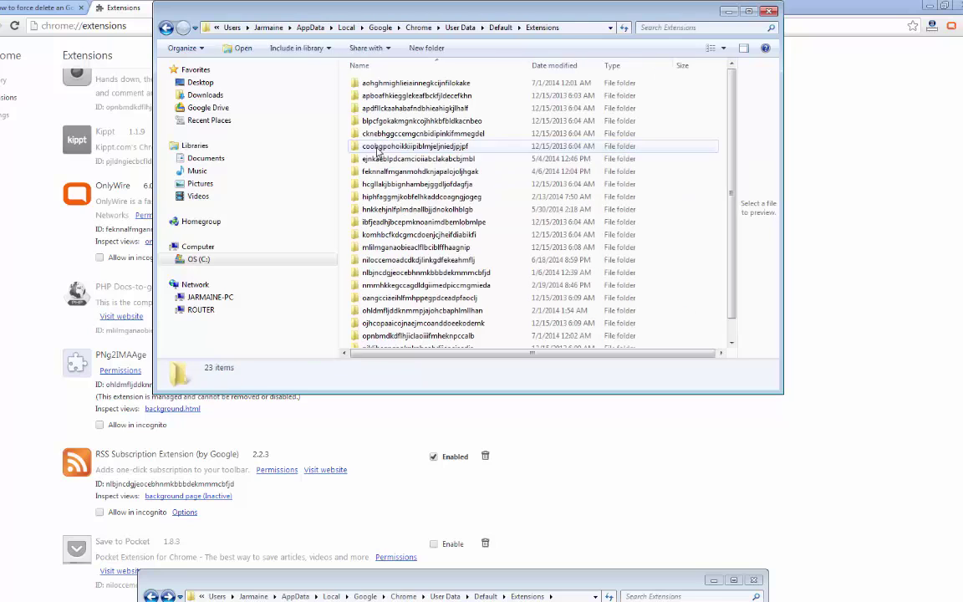
Search the Extensions folder for the copied extension ID ohldmfljddknmmpjajohcbaphlmllhan, then return to the folder list
scroll(500, 270, down, 1)
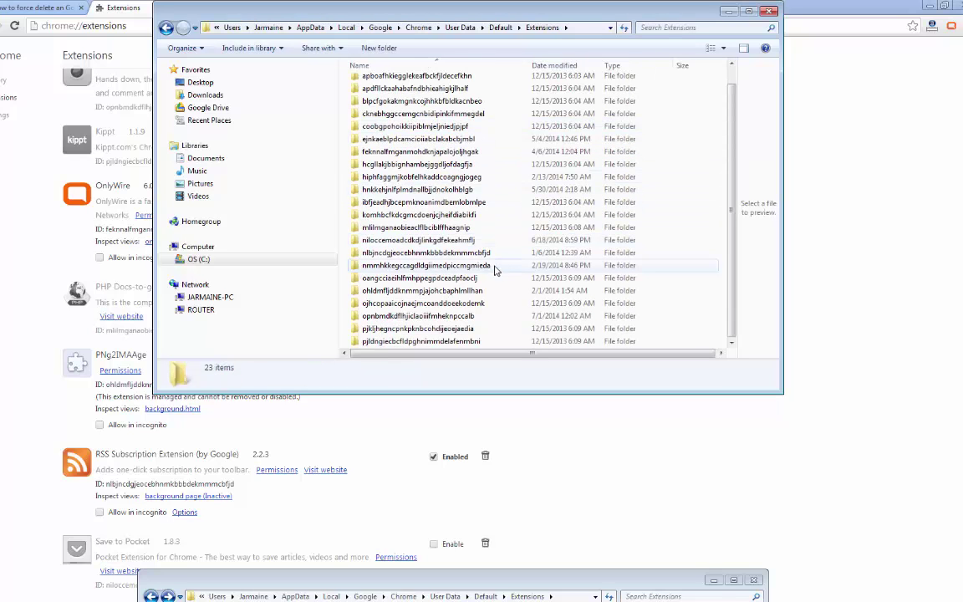
right_click(655, 29)
click(677, 64)
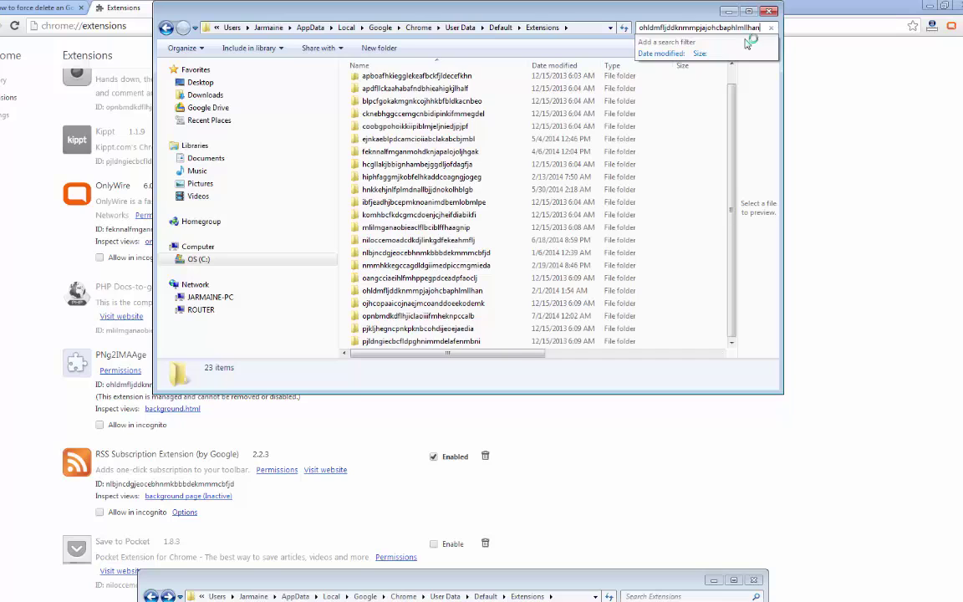
key(Escape)
Delete the folder ohldmfljddknmmpjajohcbaphlmllhan from the Extensions folder and confirm moving it to the Recycle Bin
click(412, 293)
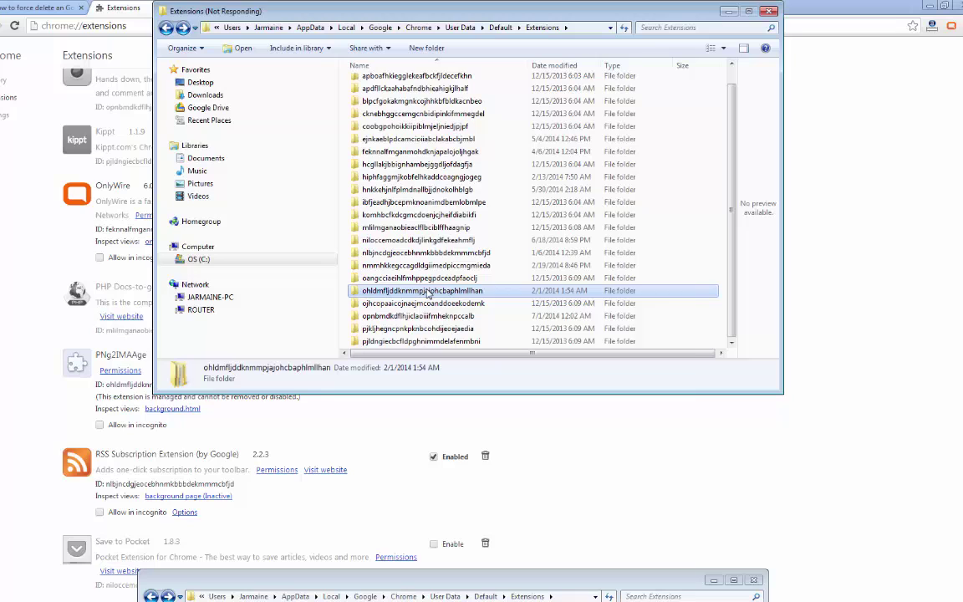
right_click(427, 292)
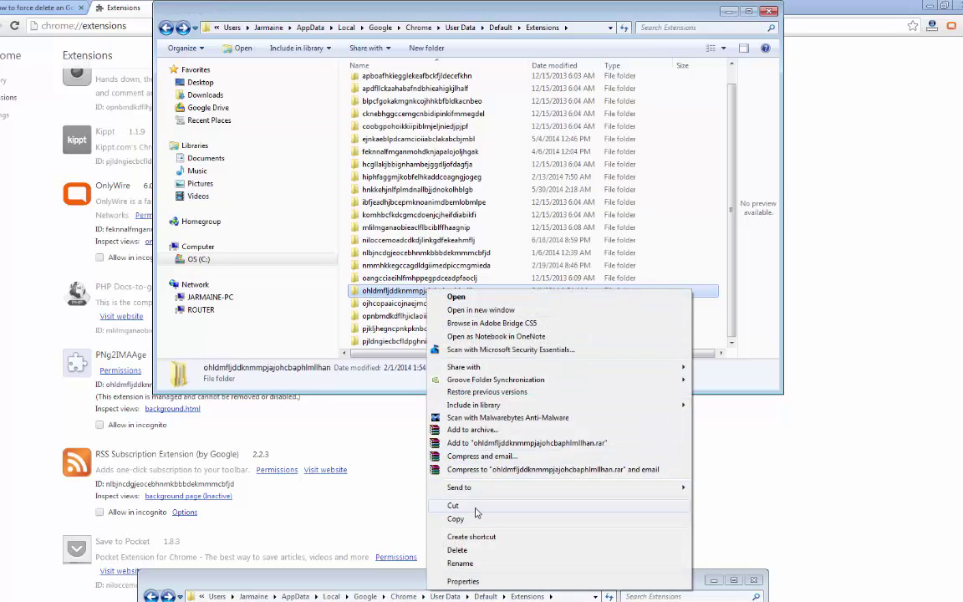
click(463, 550)
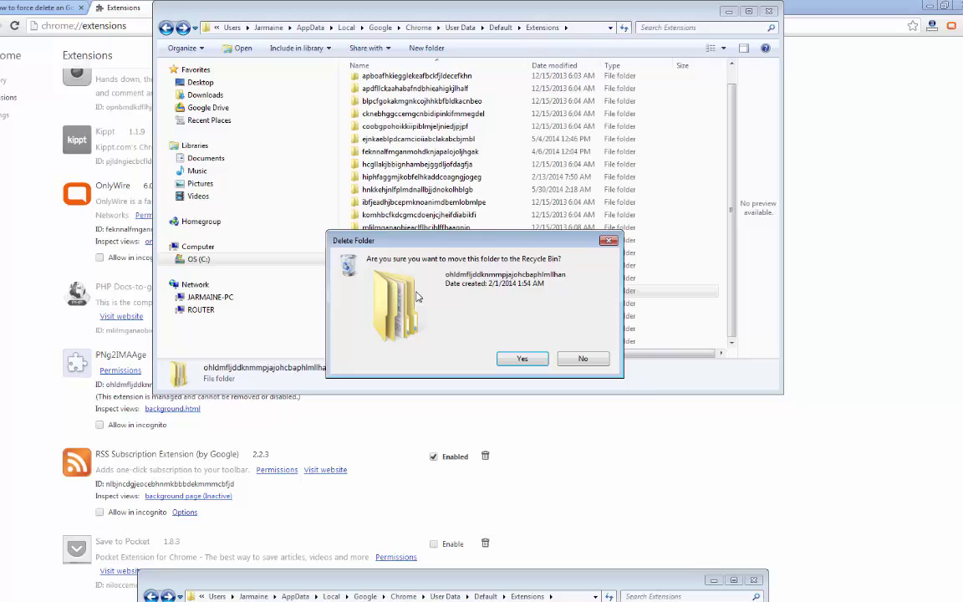
click(522, 359)
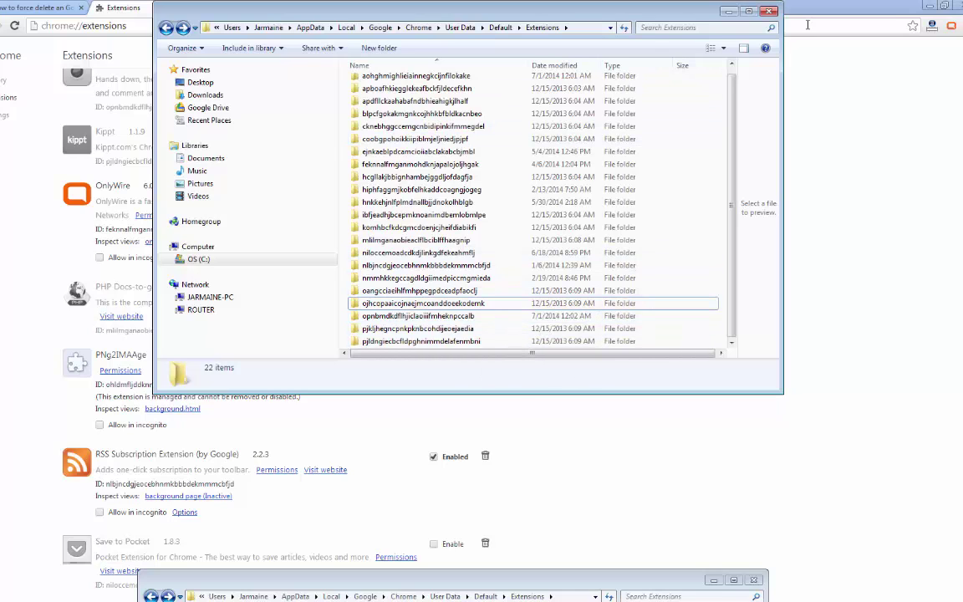
Repeat the recent search for ohldmfljddknmmpjajohcbaphlmllhan to check for the deleted folder, then reposition the window and select the search text
click(707, 28)
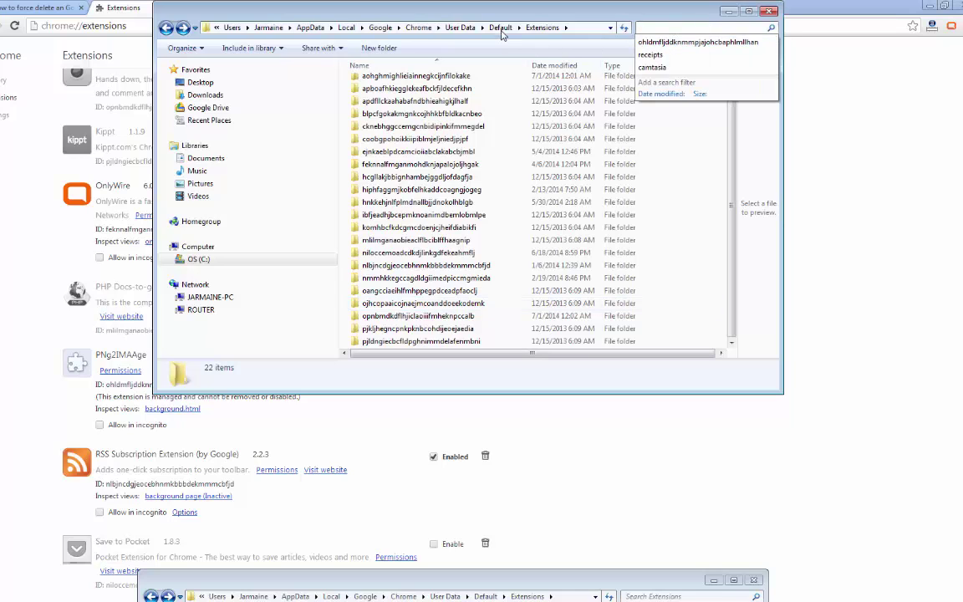
click(663, 42)
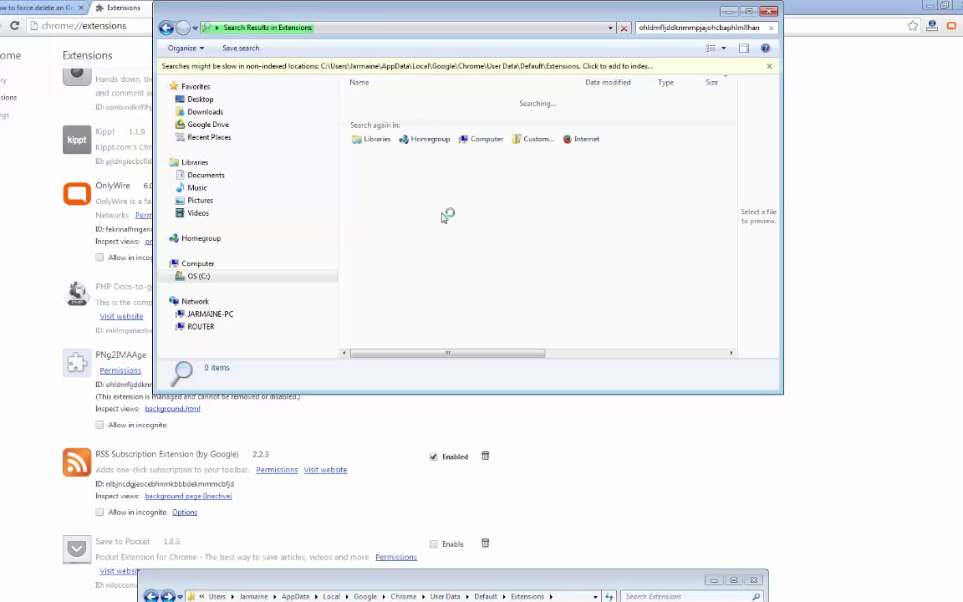
drag(594, 17, 601, 62)
click(705, 74)
double_click(705, 74)
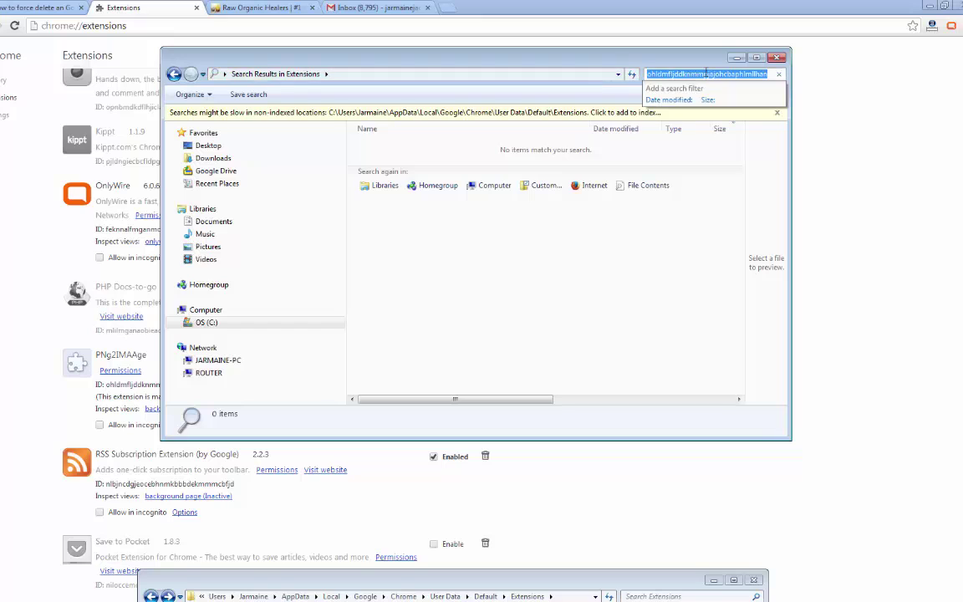